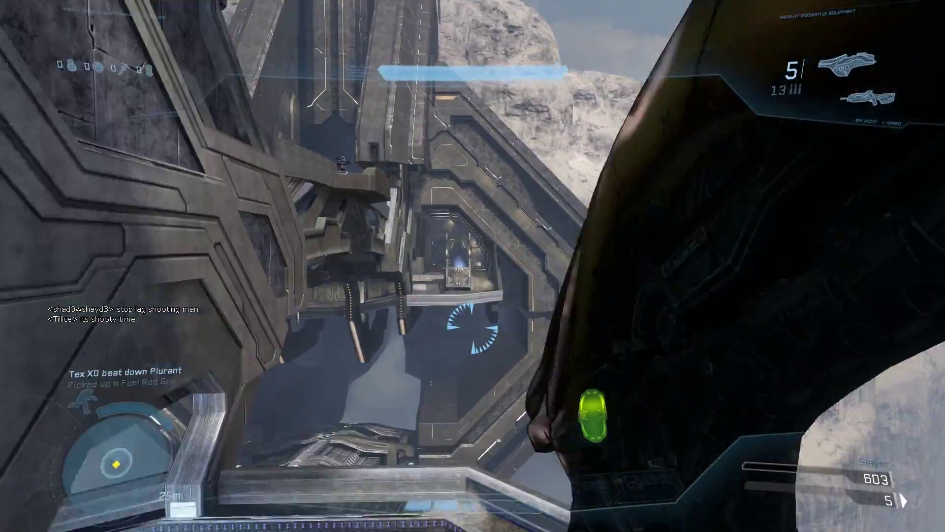
Step: Kill the enemy player with two Fuel Rod Gun shots, then move forward through the map interior
{"action": "left_click", "coordinate": [473, 328]}
{"action": "left_click", "coordinate": [473, 327]}
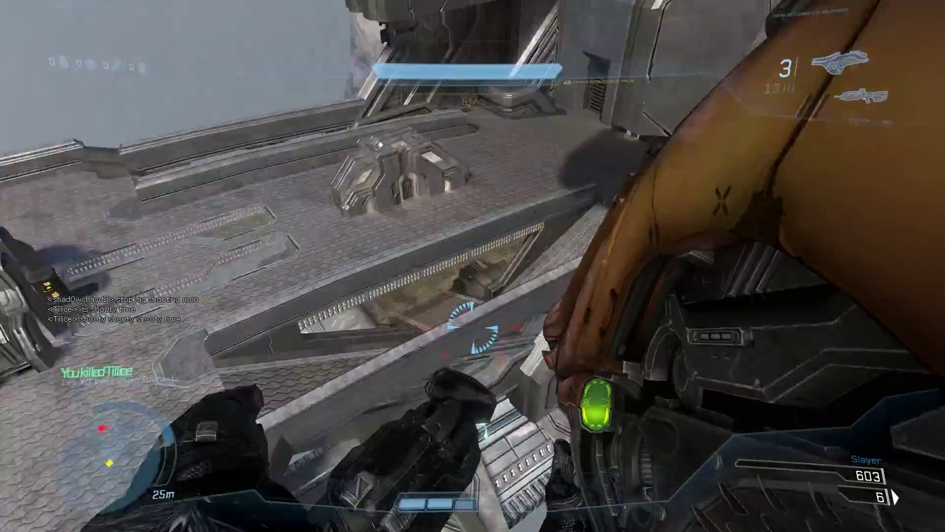
{"action": "key", "text": "w"}
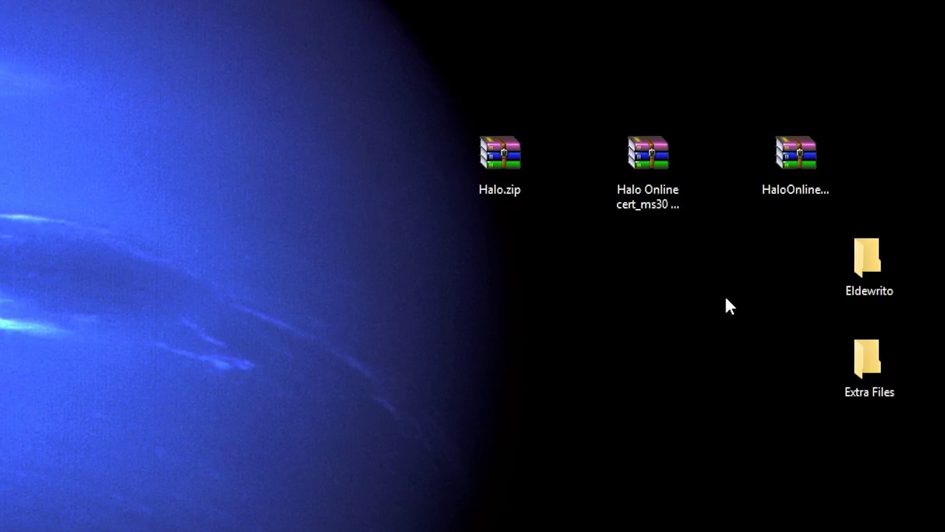
{"action": "left_click_drag", "start_coordinate": [360, 121], "coordinate": [546, 216]}
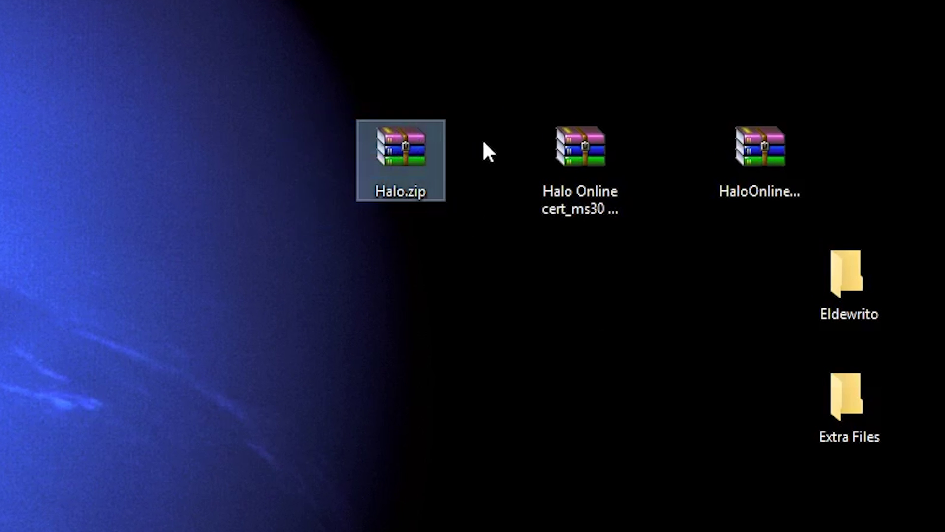
{"action": "left_click_drag", "start_coordinate": [478, 109], "coordinate": [651, 256]}
{"action": "left_click", "coordinate": [575, 222]}
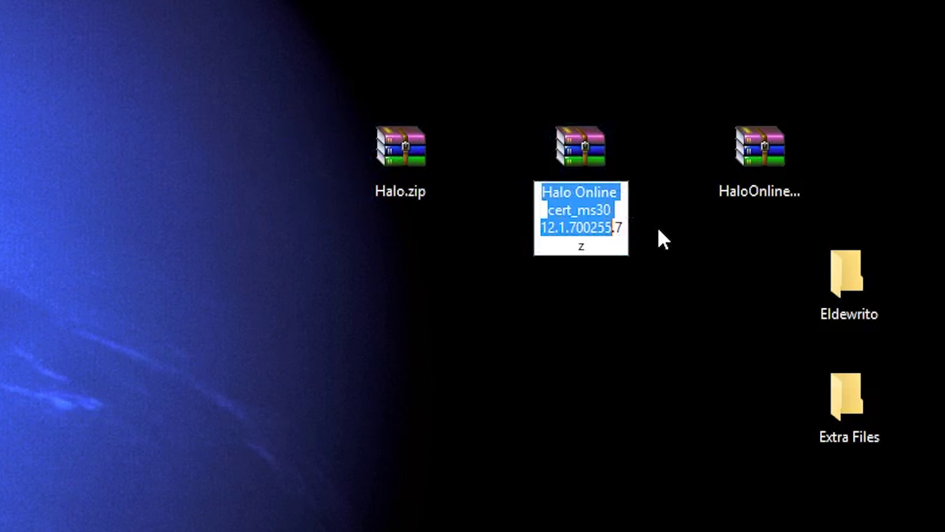
{"action": "key", "text": "Escape"}
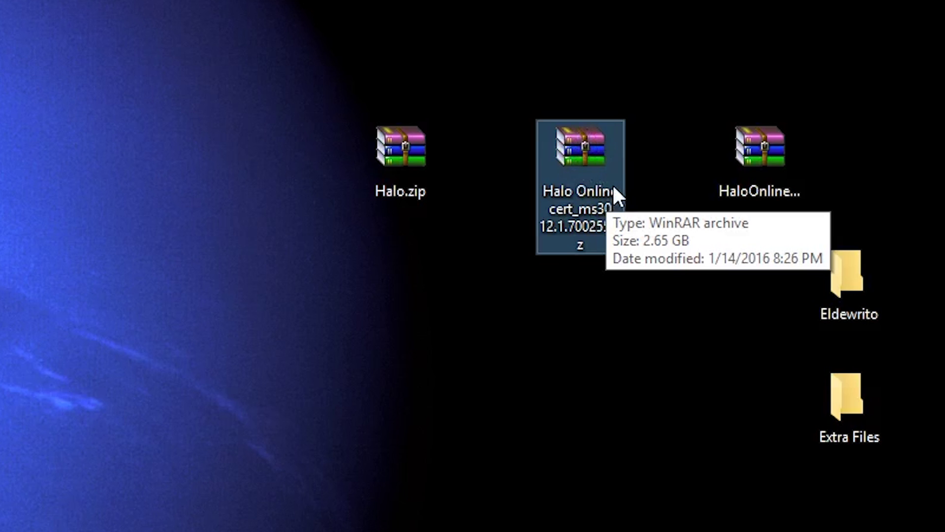
{"action": "left_click_drag", "start_coordinate": [663, 102], "coordinate": [804, 204]}
{"action": "left_click", "coordinate": [770, 164]}
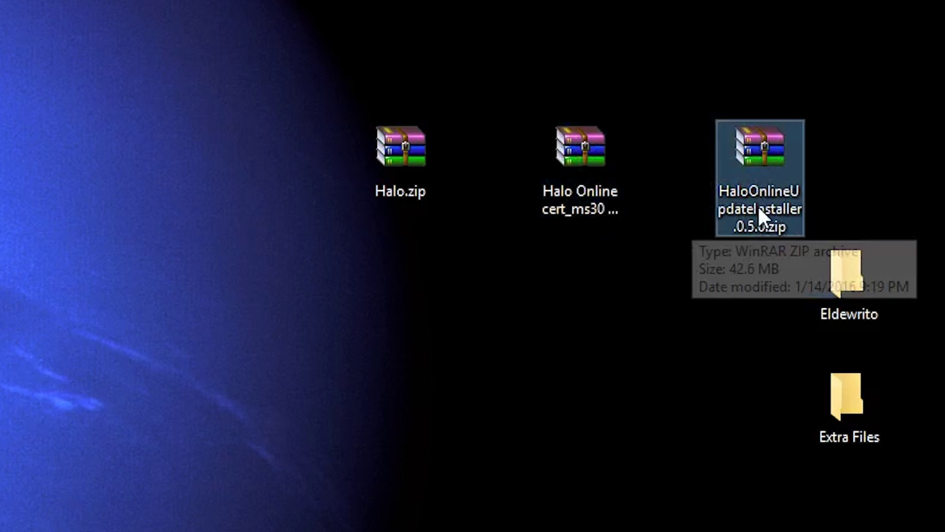
{"action": "left_click", "coordinate": [762, 242]}
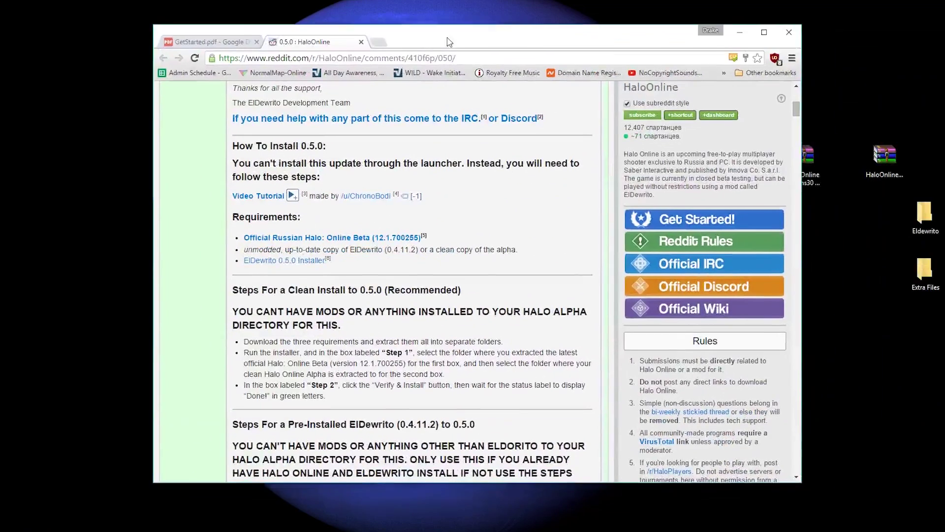
Step: Review the Reddit 0.5.0 post title, then scroll back down to its Requirements
{"action": "scroll", "coordinate": [509, 201], "scroll_direction": "up", "scroll_amount": 4}
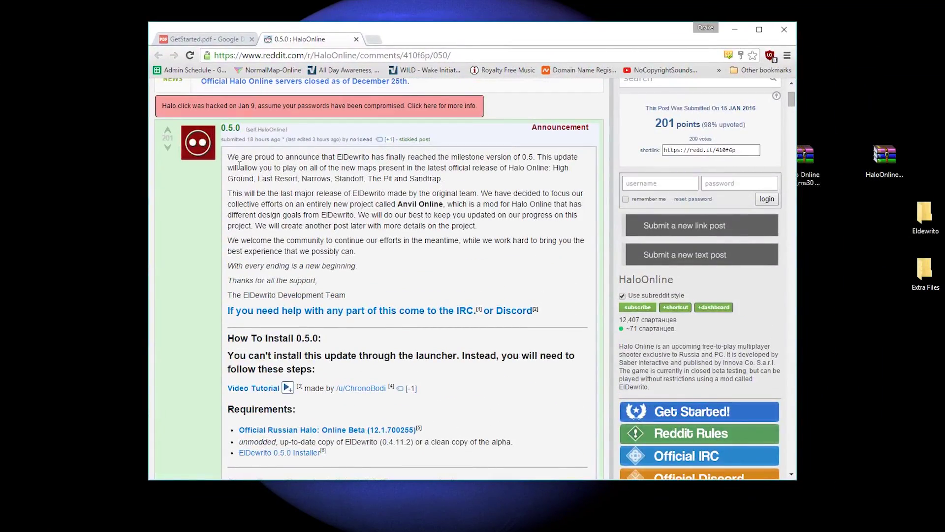
{"action": "left_click_drag", "start_coordinate": [219, 129], "coordinate": [240, 136]}
{"action": "left_click", "coordinate": [334, 199]}
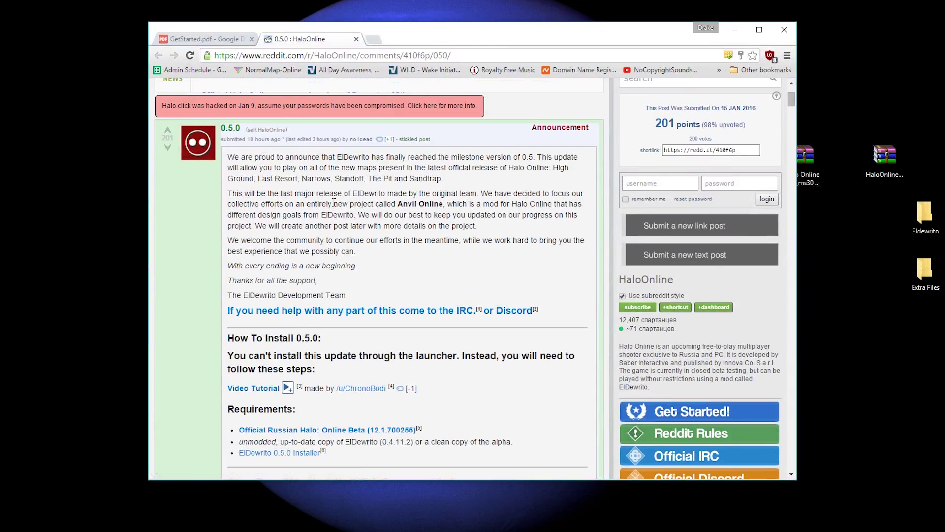
{"action": "scroll", "coordinate": [334, 199], "scroll_direction": "down", "scroll_amount": 3}
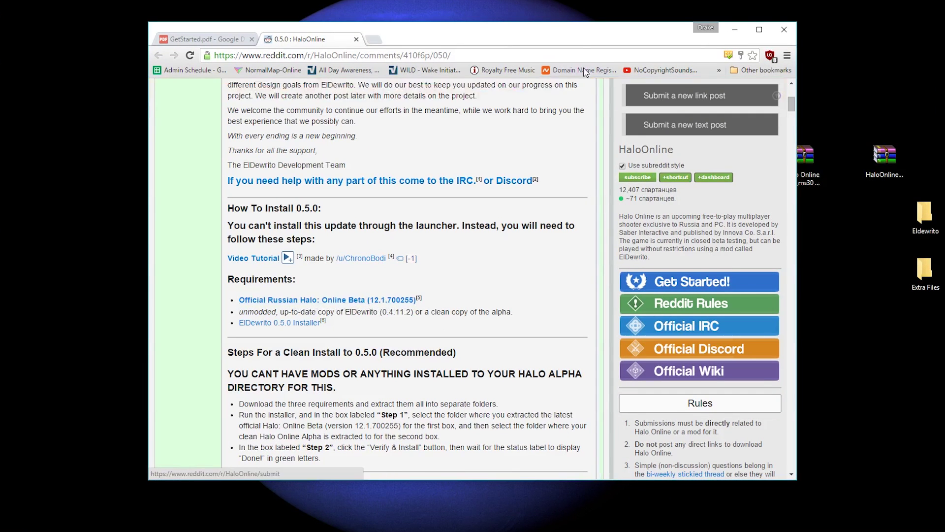
Step: Move the browser left and compare the requirements with the Halo Online and 0.5.0 installer archives
{"action": "left_click_drag", "start_coordinate": [584, 31], "coordinate": [439, 29]}
{"action": "left_click", "coordinate": [804, 163]}
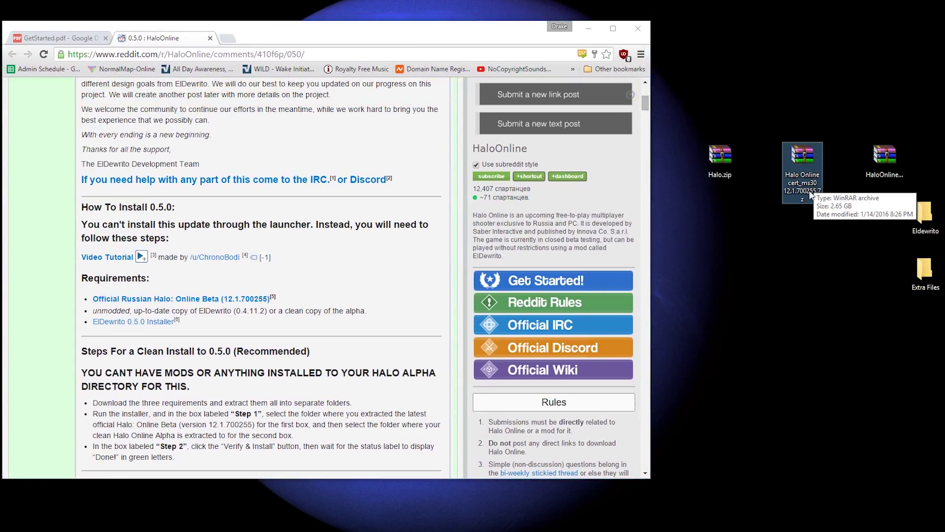
{"action": "left_click", "coordinate": [334, 272]}
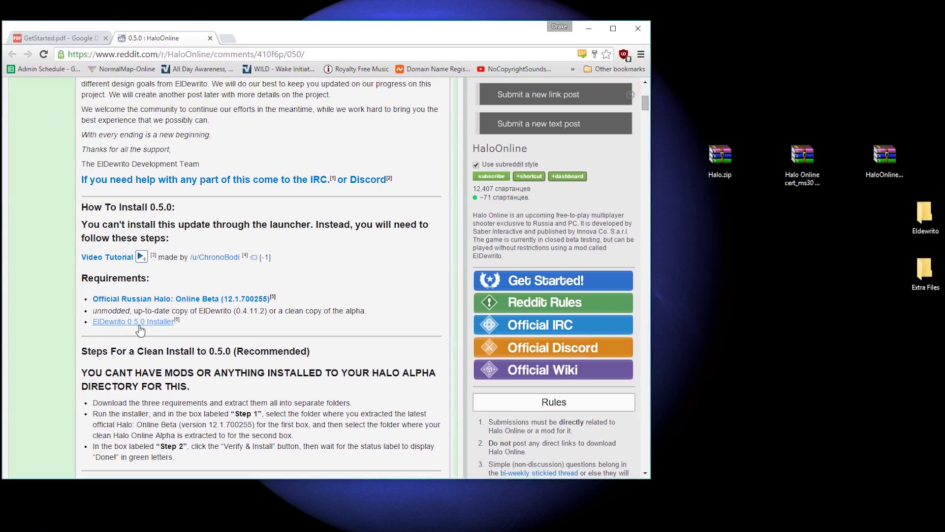
{"action": "left_click", "coordinate": [889, 173]}
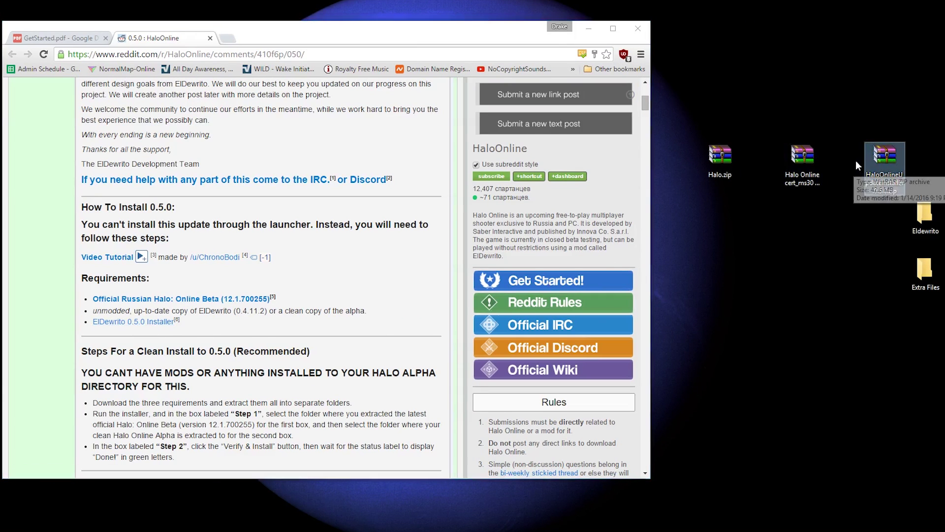
{"action": "left_click", "coordinate": [421, 264]}
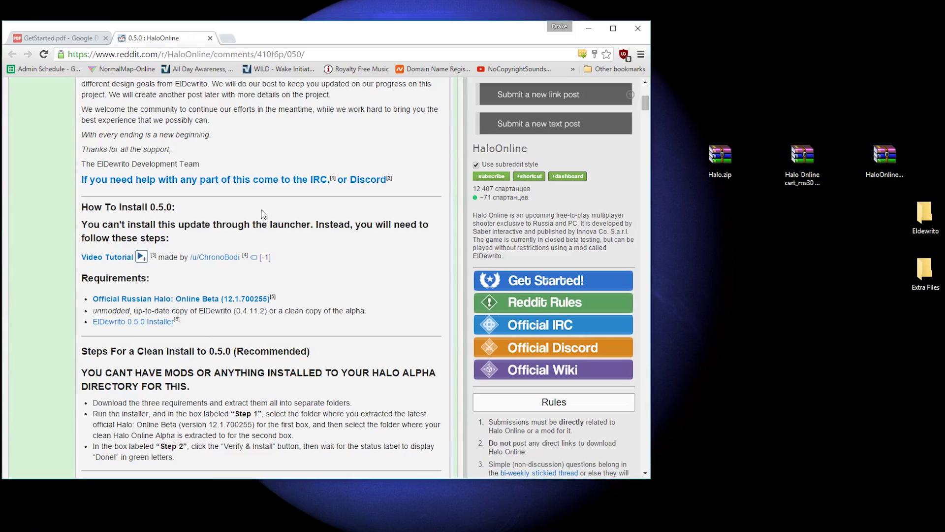
Step: Switch to the GetStarted.pdf guide and scroll to page 2's DOWNLOAD and HOW TO INSTALL sections
{"action": "left_click", "coordinate": [57, 38]}
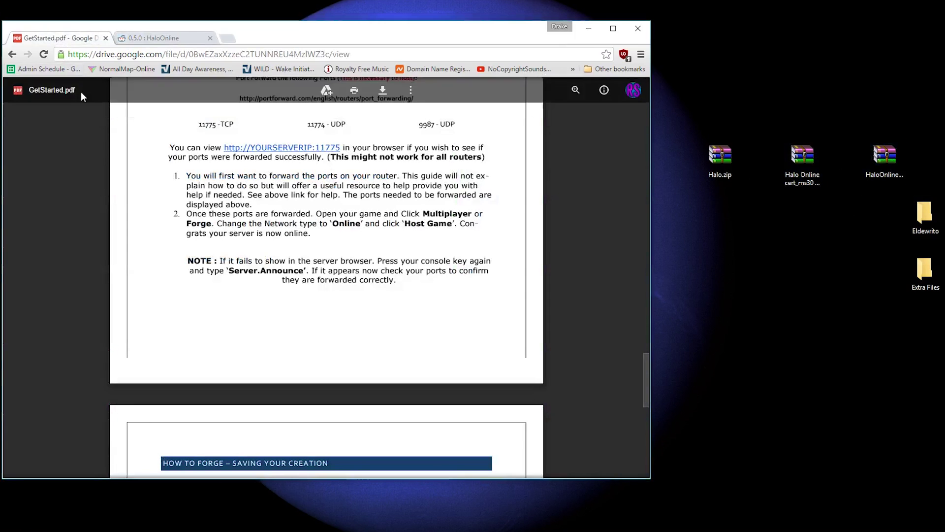
{"action": "scroll", "coordinate": [134, 179], "scroll_direction": "up", "scroll_amount": 20}
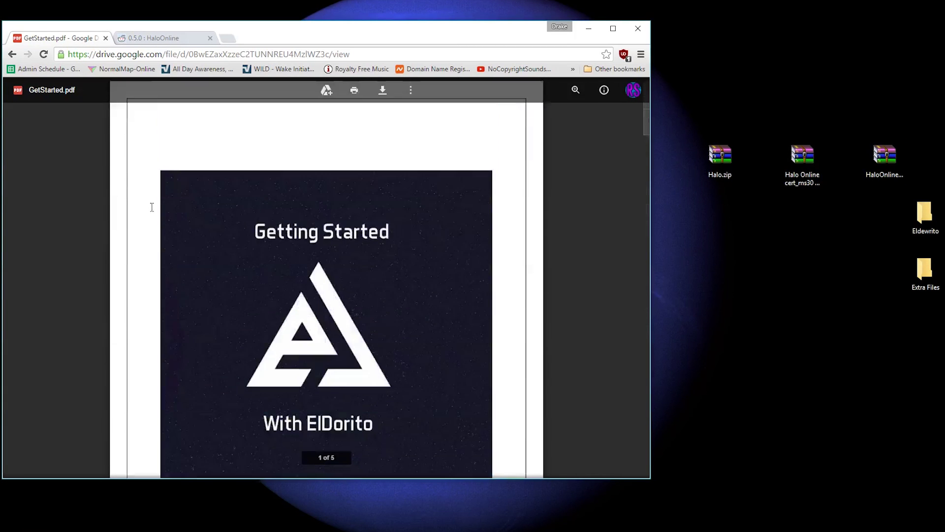
{"action": "scroll", "coordinate": [146, 204], "scroll_direction": "down", "scroll_amount": 1}
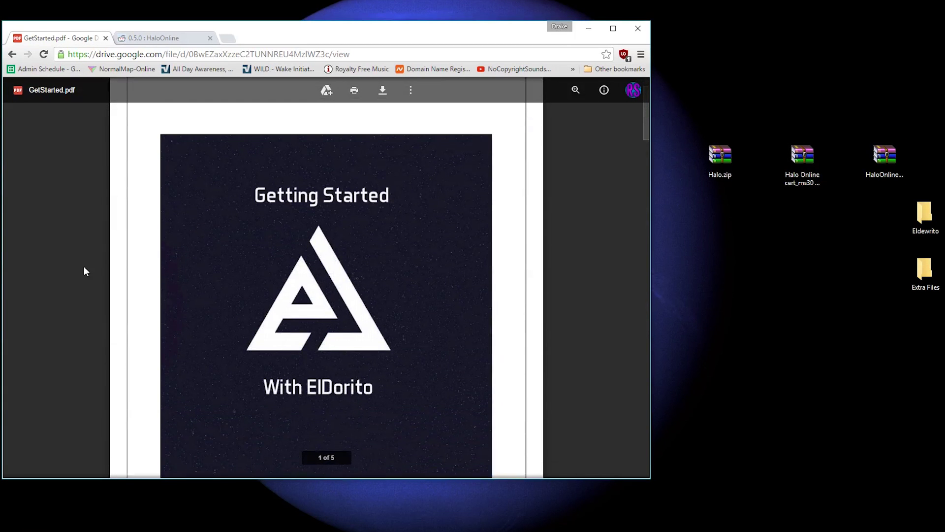
{"action": "scroll", "coordinate": [83, 266], "scroll_direction": "down", "scroll_amount": 10}
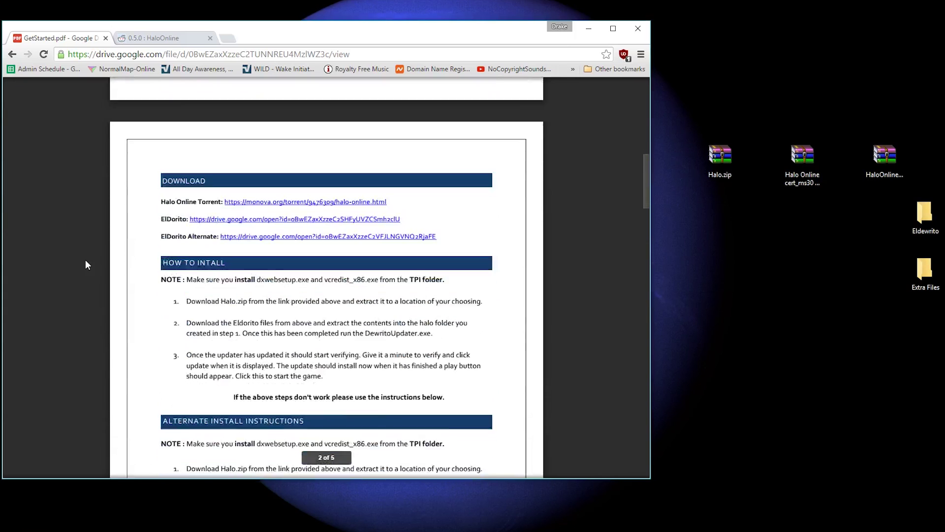
{"action": "scroll", "coordinate": [86, 265], "scroll_direction": "down", "scroll_amount": 1}
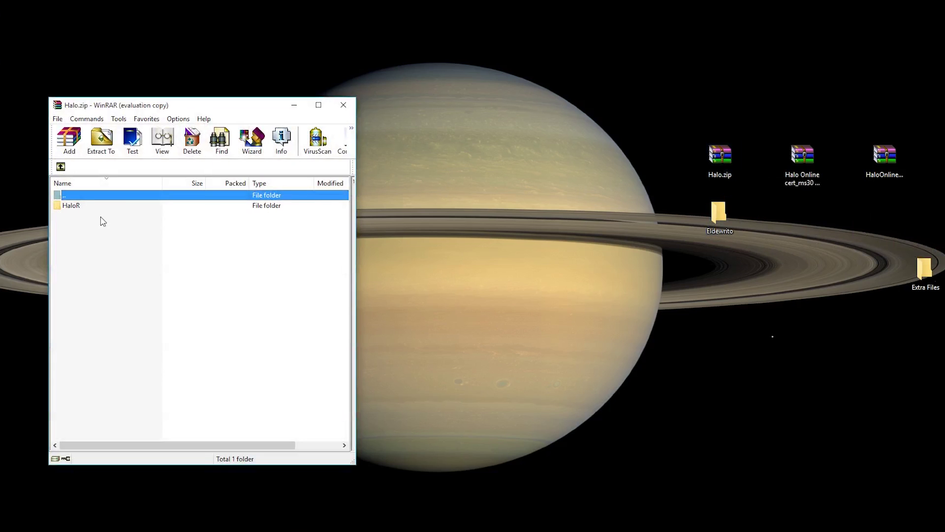
Step: Open HaloR in Halo.zip, select all its entries and drag them onto the Eldewrito desktop folder
{"action": "double_click", "coordinate": [77, 207]}
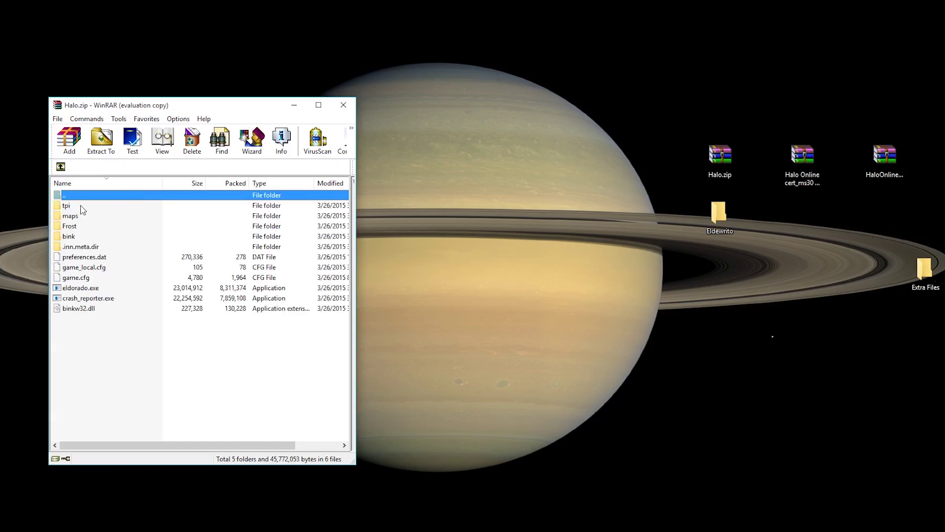
{"action": "left_click_drag", "start_coordinate": [100, 350], "coordinate": [87, 206]}
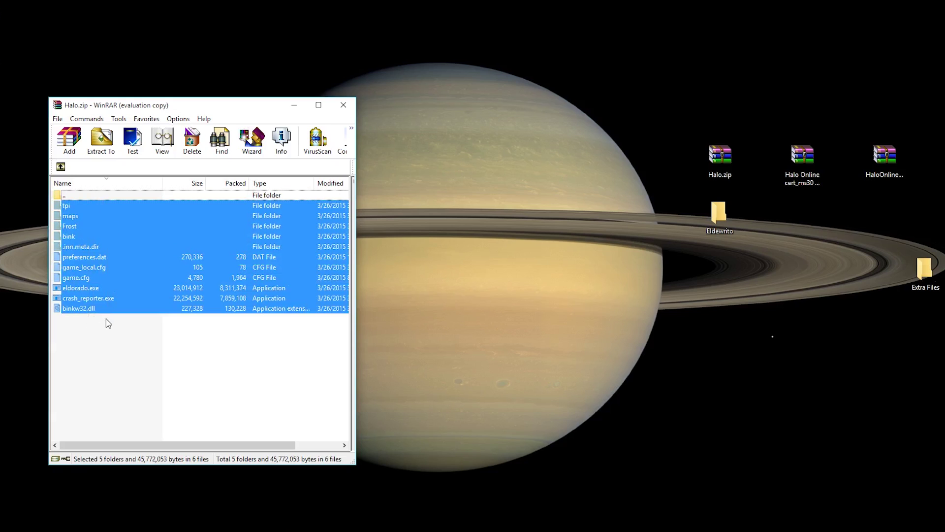
{"action": "left_click_drag", "start_coordinate": [120, 246], "coordinate": [719, 220]}
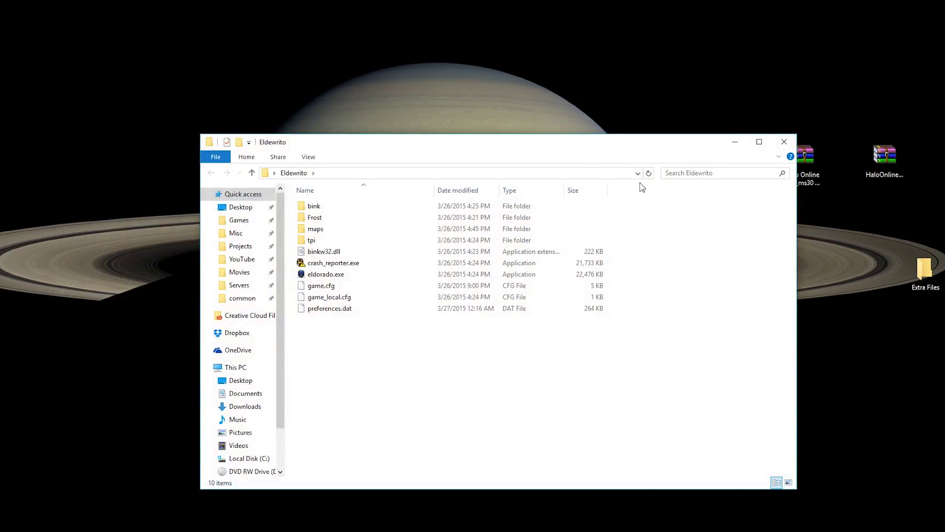
Step: Move the Eldewrito folder window up and left to uncover the desktop icons
{"action": "left_click_drag", "start_coordinate": [500, 138], "coordinate": [361, 107]}
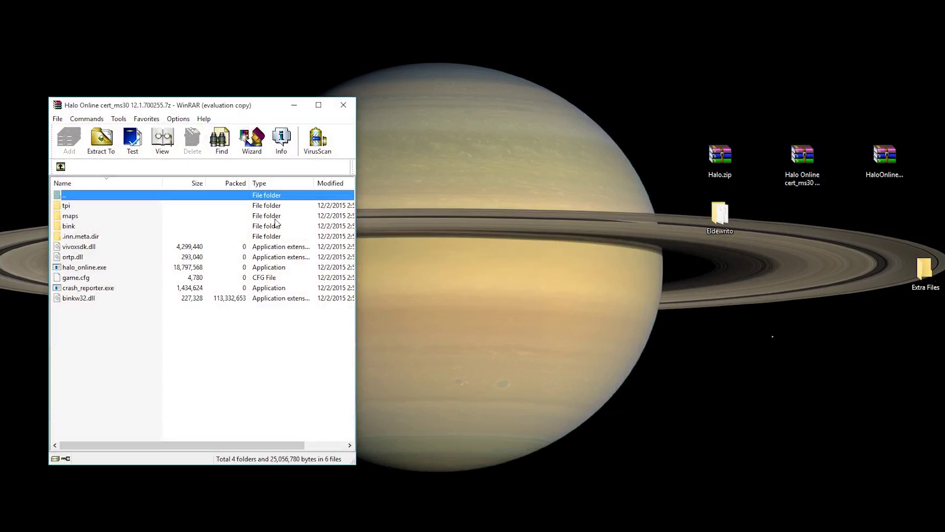
Step: Place Extra Files beside Eldewrito and drag all cert_ms30 archive files into Extra Files
{"action": "left_click_drag", "start_coordinate": [207, 317], "coordinate": [179, 207]}
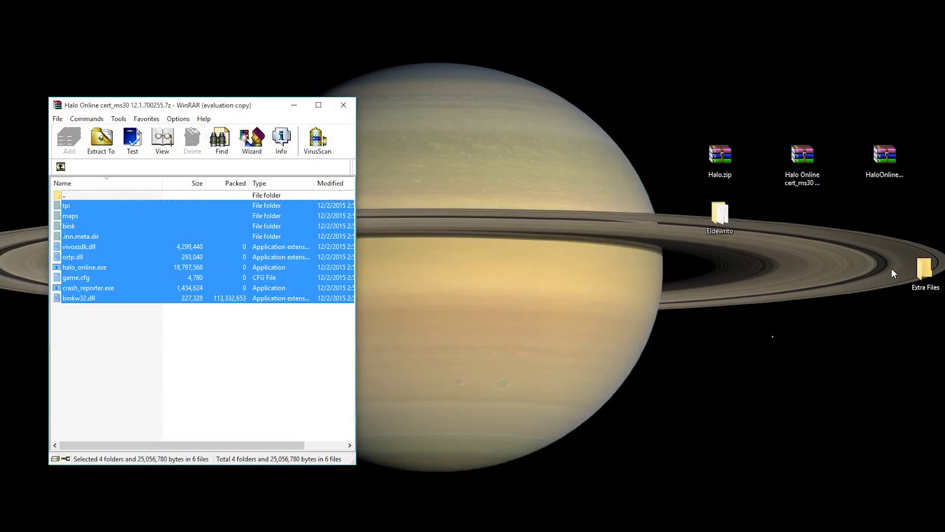
{"action": "left_click_drag", "start_coordinate": [923, 270], "coordinate": [729, 275]}
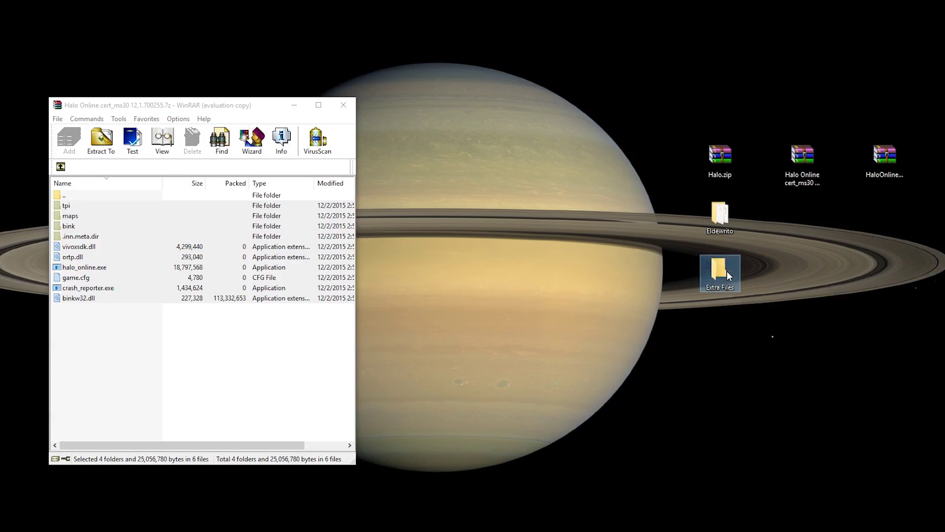
{"action": "left_click", "coordinate": [732, 302]}
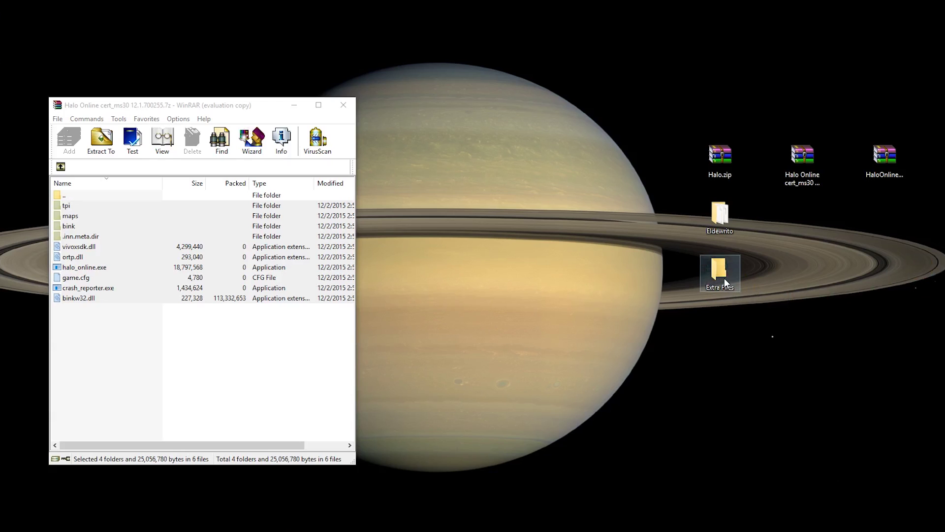
{"action": "left_click", "coordinate": [195, 325]}
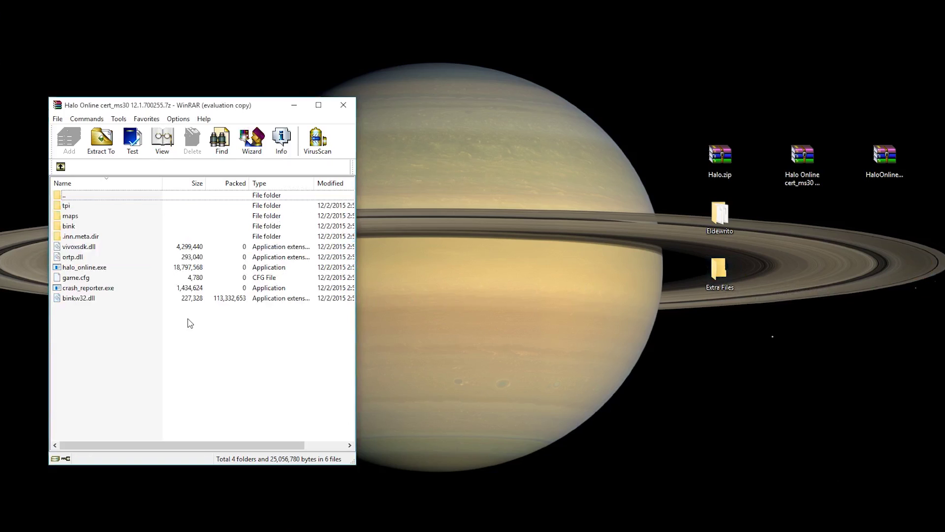
{"action": "left_click_drag", "start_coordinate": [113, 312], "coordinate": [148, 204]}
{"action": "left_click_drag", "start_coordinate": [225, 267], "coordinate": [670, 283]}
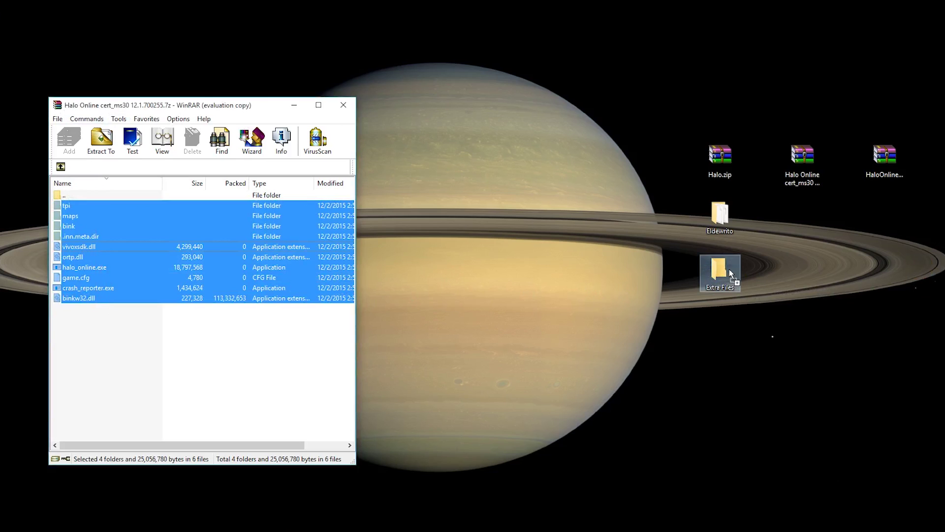
{"action": "left_click_drag", "start_coordinate": [729, 270], "coordinate": [729, 272]}
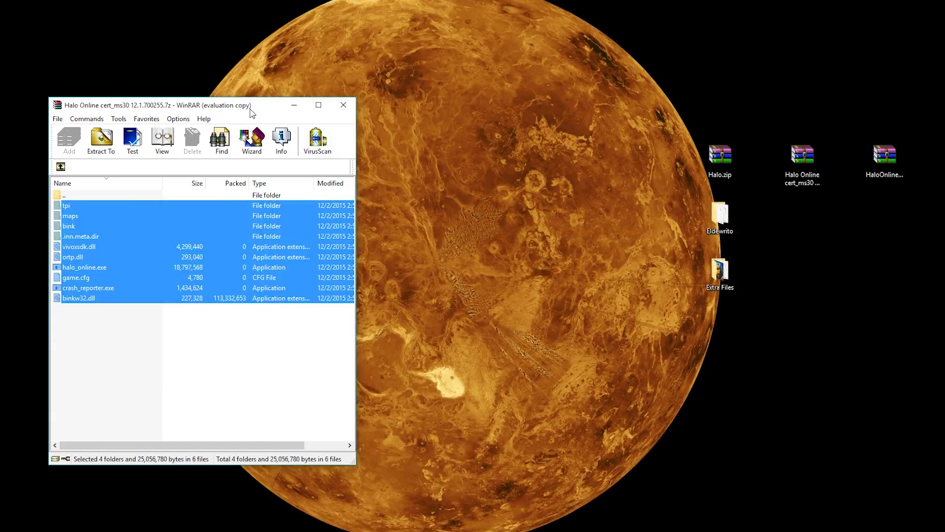
Step: Close the archive, check the extracted files in Extra Files, then open HaloOnlineUpdateInstaller.0.5.0.zip
{"action": "left_click", "coordinate": [347, 105]}
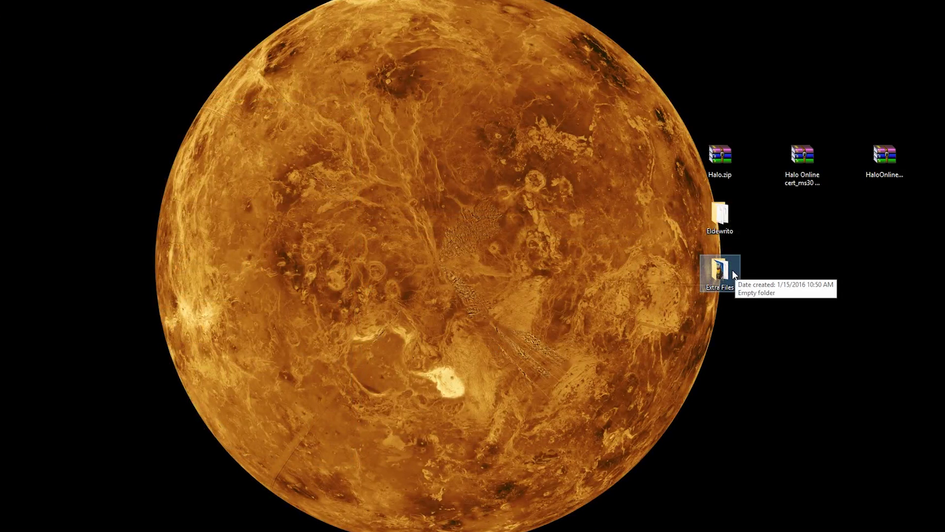
{"action": "double_click", "coordinate": [733, 274]}
{"action": "left_click_drag", "start_coordinate": [392, 347], "coordinate": [298, 176]}
{"action": "left_click", "coordinate": [352, 301]}
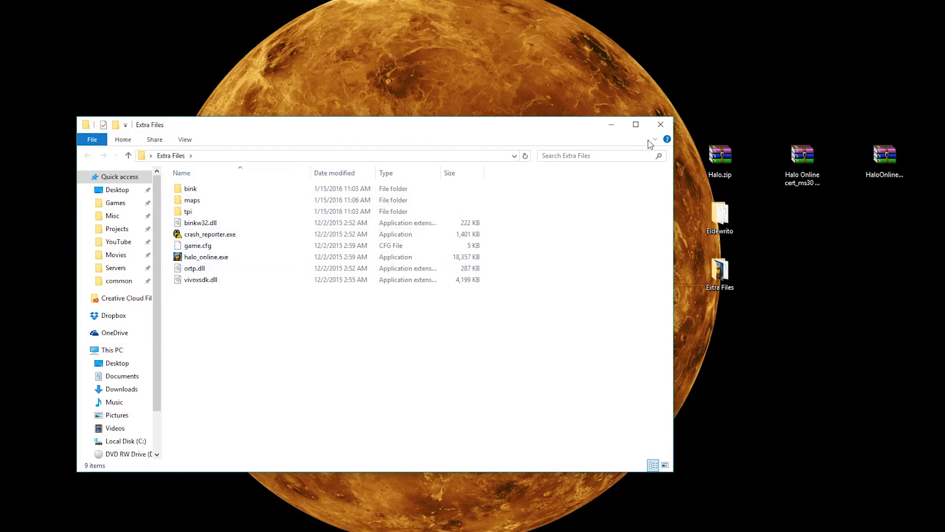
{"action": "left_click", "coordinate": [661, 124]}
{"action": "left_click", "coordinate": [793, 158]}
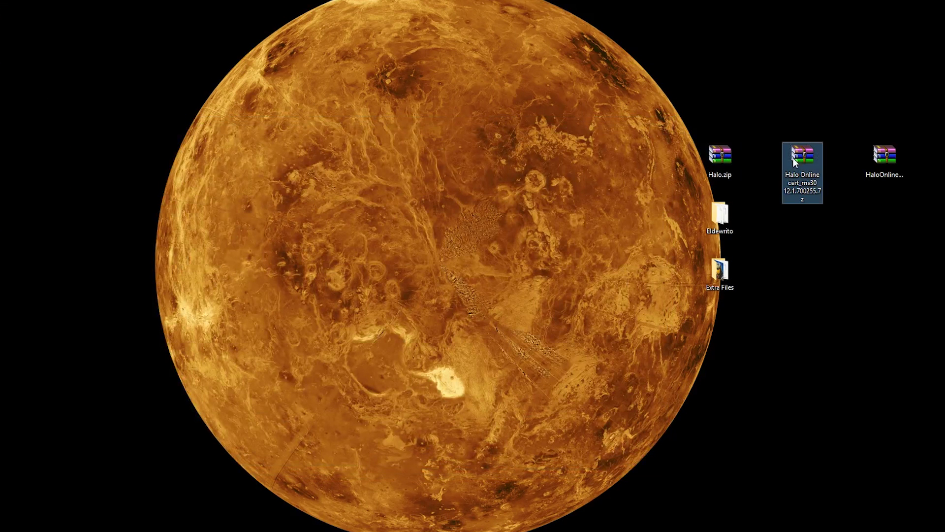
{"action": "double_click", "coordinate": [870, 154]}
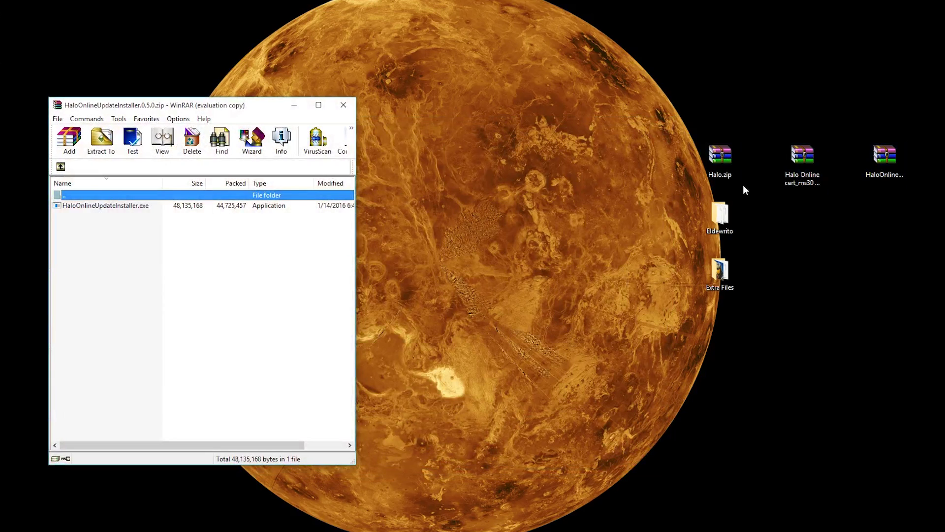
Step: Arrange the Eldewrito window beside WinRAR, drag HaloOnlineUpdateInstaller.exe into it, and close the archive
{"action": "left_click", "coordinate": [186, 206]}
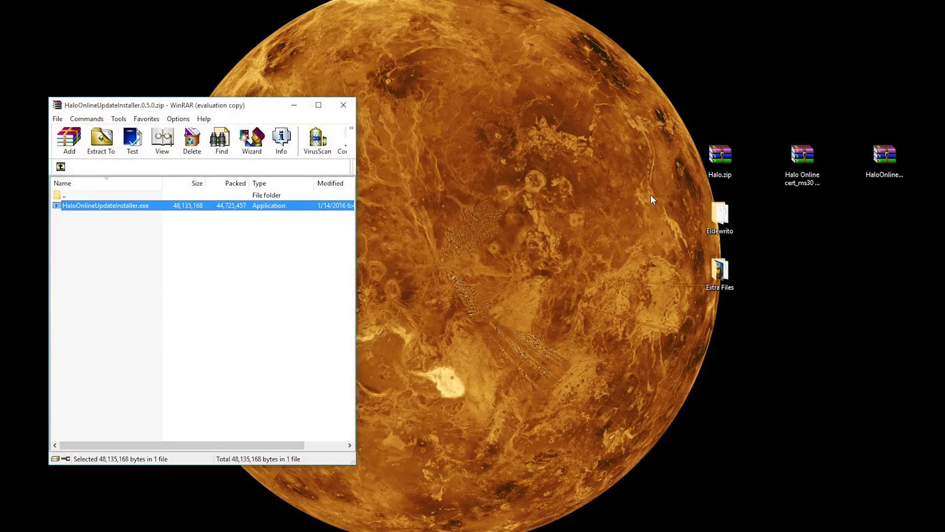
{"action": "double_click", "coordinate": [726, 209]}
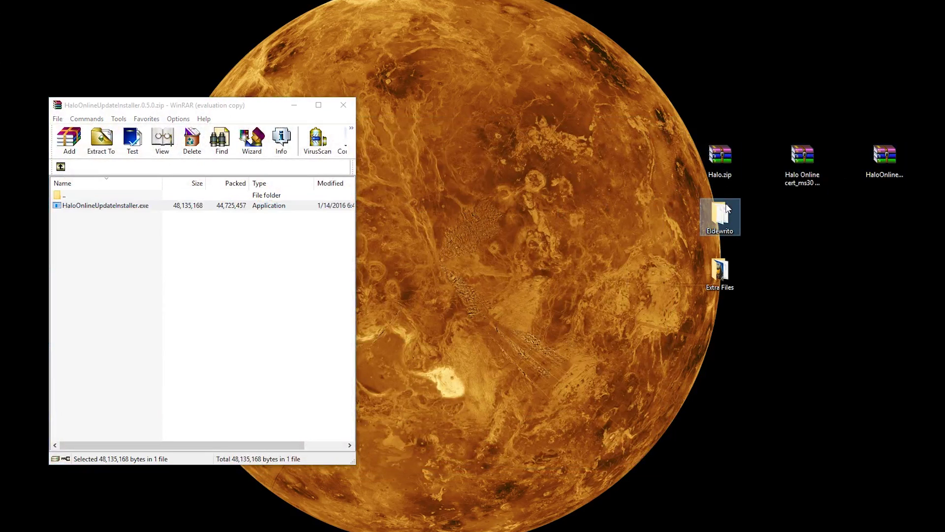
{"action": "left_click_drag", "start_coordinate": [427, 149], "coordinate": [676, 127]}
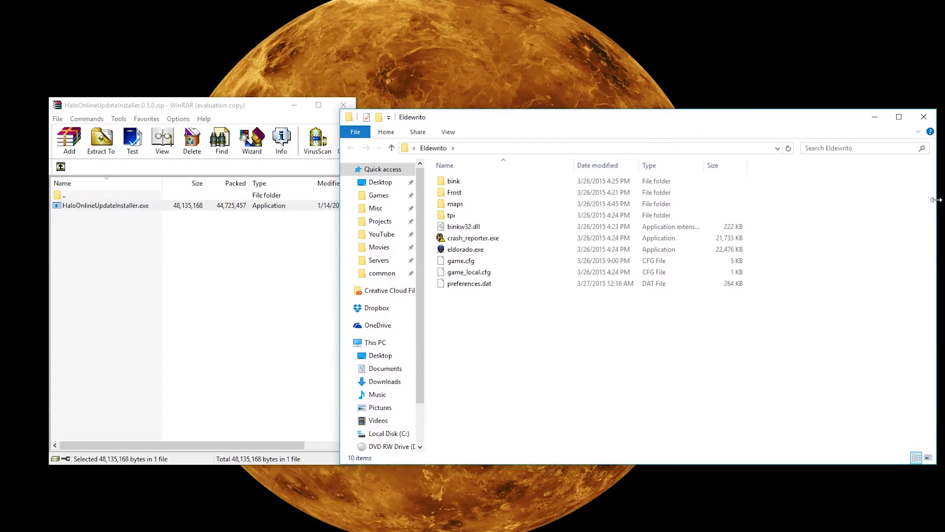
{"action": "left_click_drag", "start_coordinate": [936, 199], "coordinate": [846, 199]}
{"action": "left_click_drag", "start_coordinate": [638, 125], "coordinate": [688, 115]}
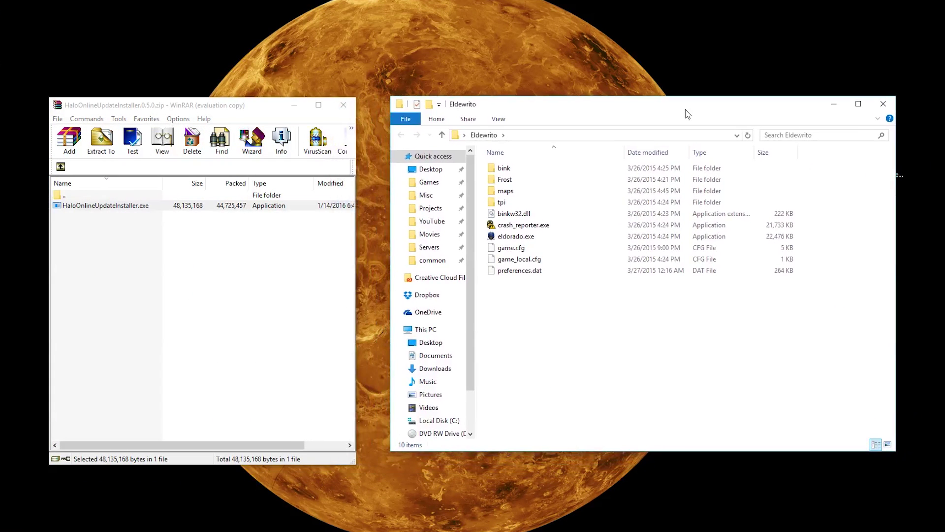
{"action": "left_click_drag", "start_coordinate": [94, 206], "coordinate": [580, 311]}
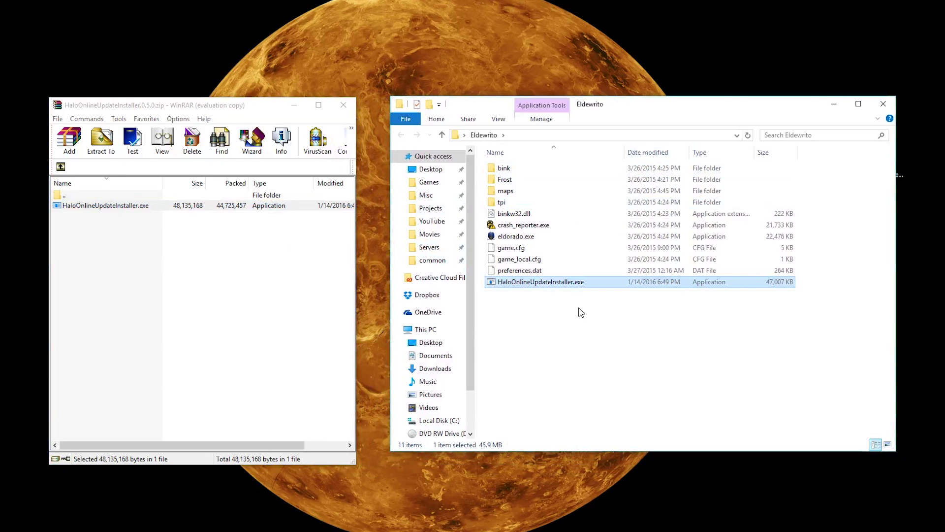
{"action": "left_click", "coordinate": [343, 106]}
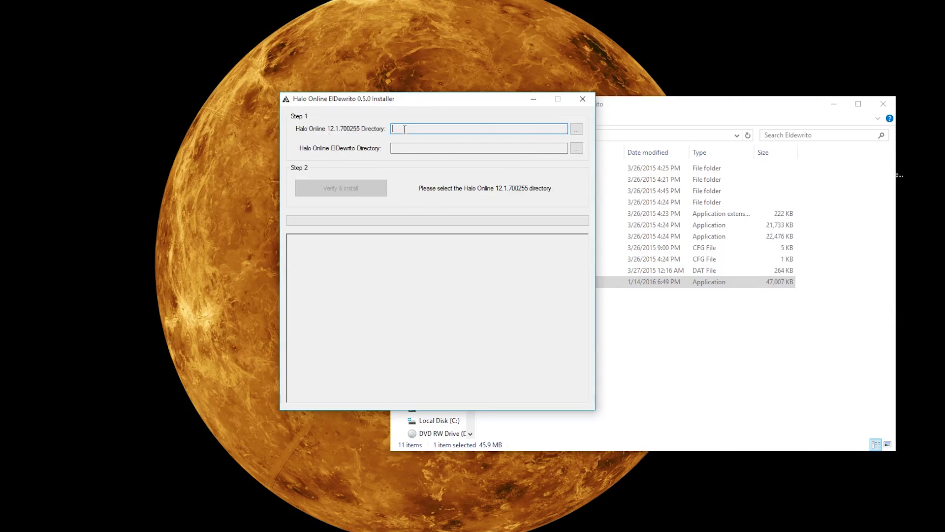
Step: Move the installer aside and set the Halo Online 12.1.700255 directory to Desktop\Extra Files
{"action": "left_click_drag", "start_coordinate": [431, 101], "coordinate": [262, 94]}
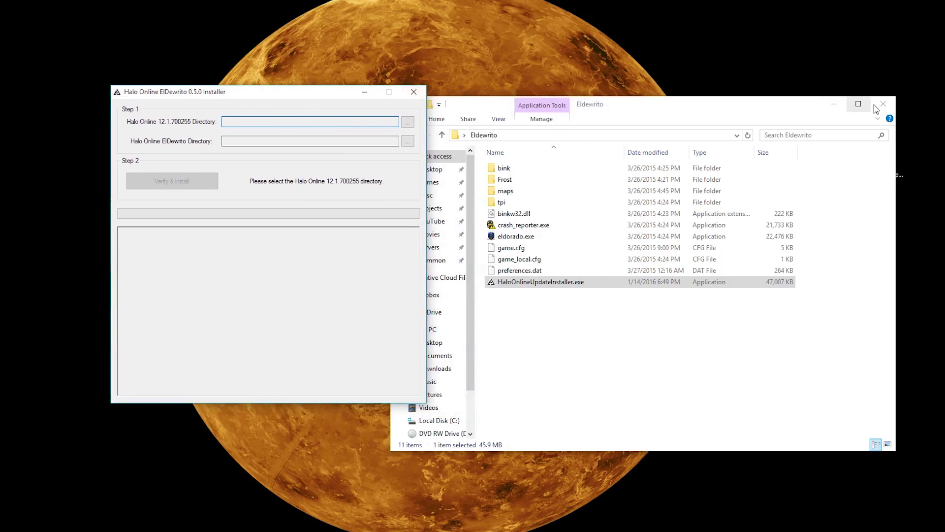
{"action": "left_click", "coordinate": [835, 103]}
{"action": "left_click", "coordinate": [734, 270]}
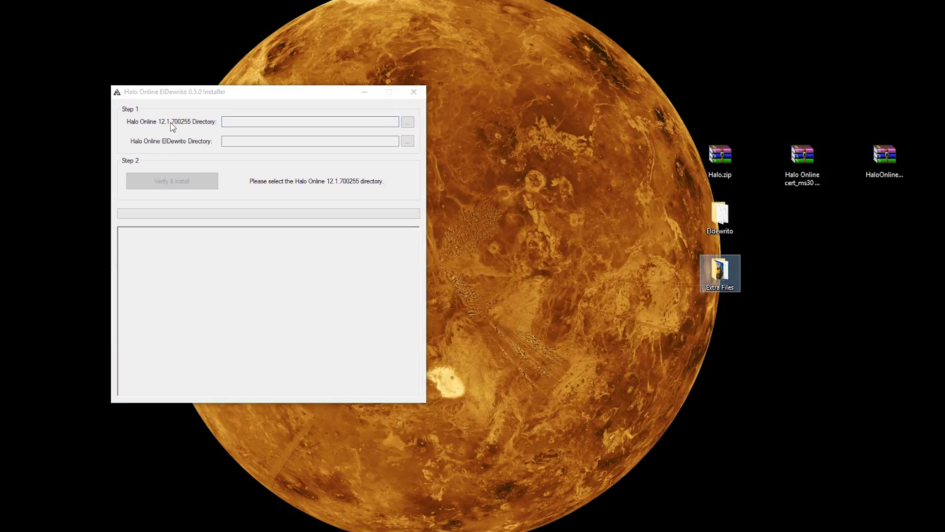
{"action": "left_click", "coordinate": [407, 122]}
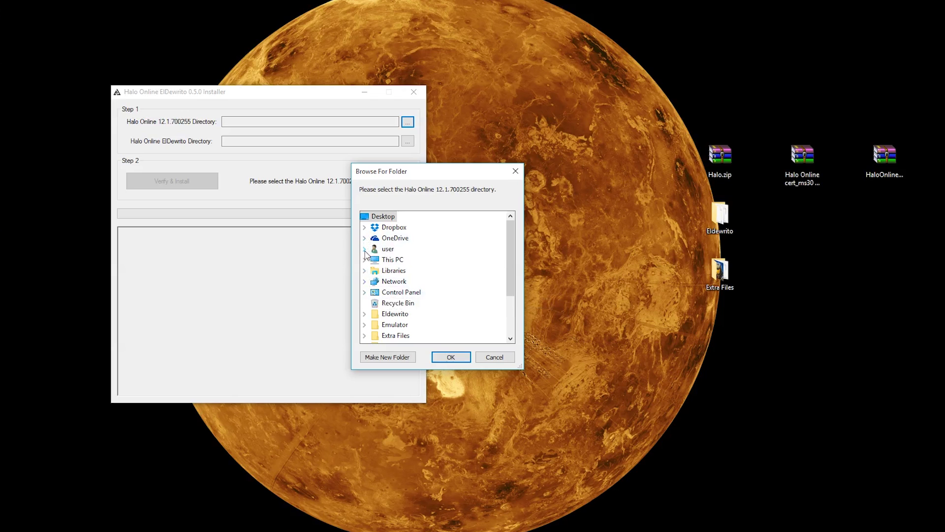
{"action": "scroll", "coordinate": [365, 253], "scroll_direction": "down", "scroll_amount": 2}
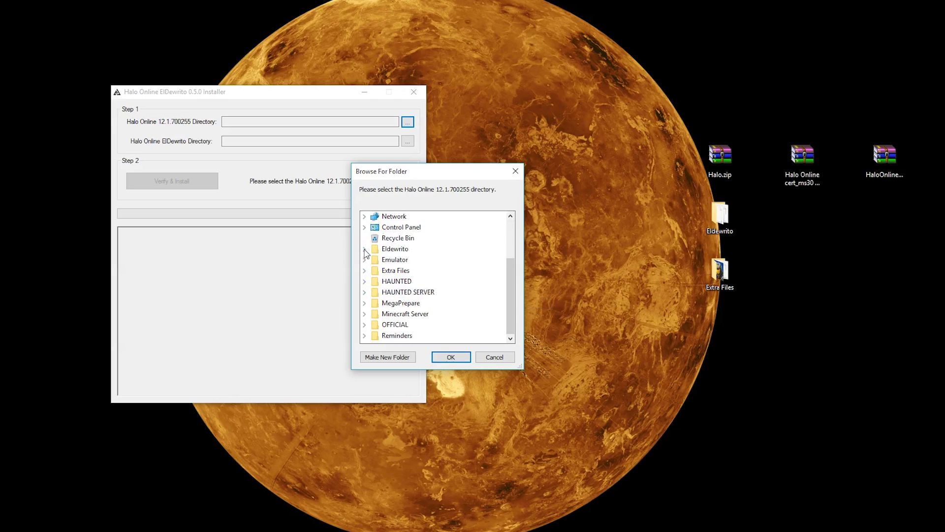
{"action": "double_click", "coordinate": [394, 270]}
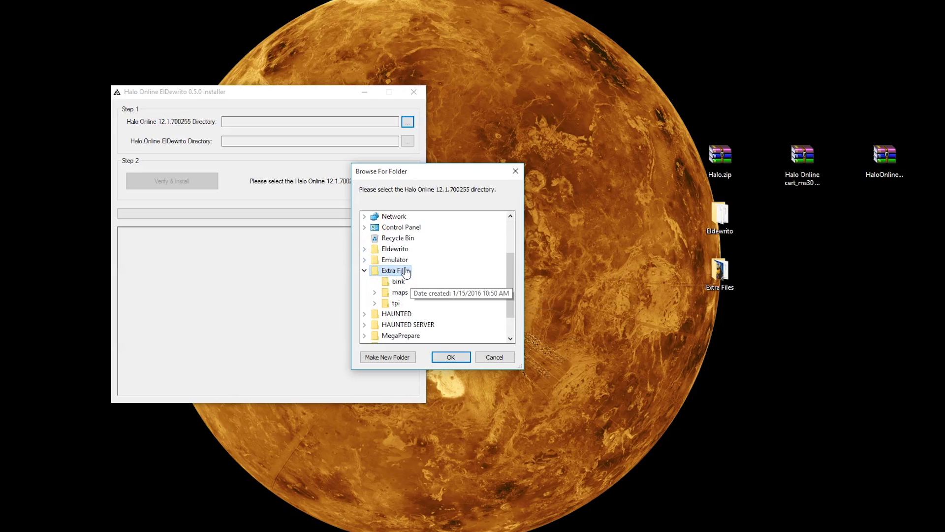
{"action": "left_click", "coordinate": [452, 358]}
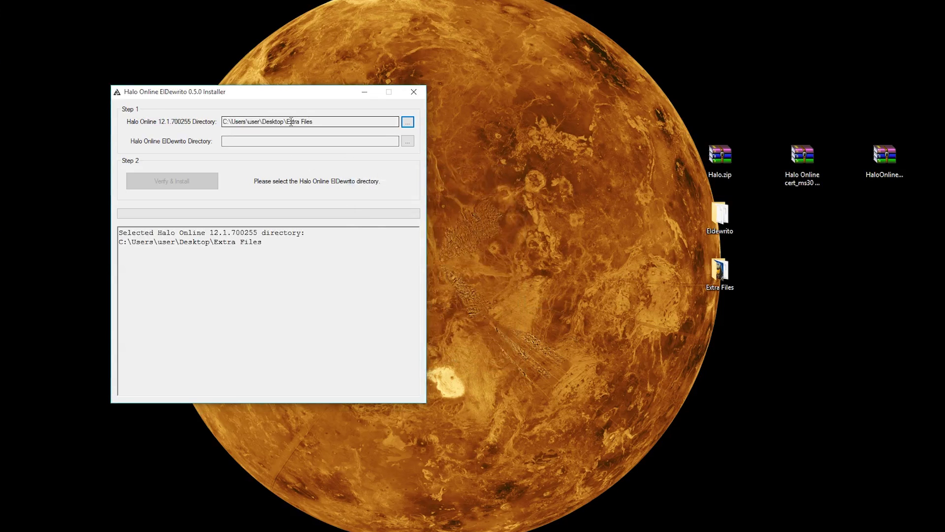
Step: Set the ElDewrito directory to Desktop\Eldewrito
{"action": "left_click", "coordinate": [409, 142]}
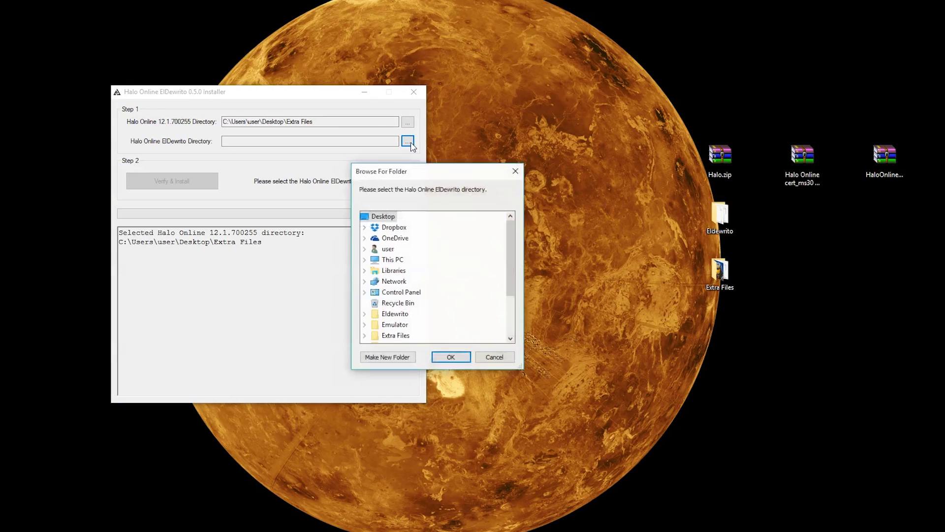
{"action": "scroll", "coordinate": [437, 256], "scroll_direction": "down", "scroll_amount": 2}
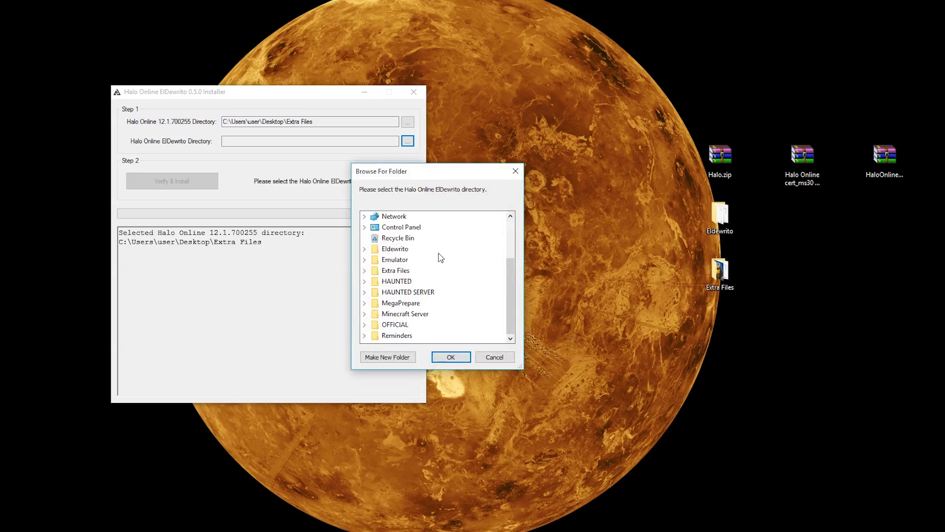
{"action": "double_click", "coordinate": [402, 249]}
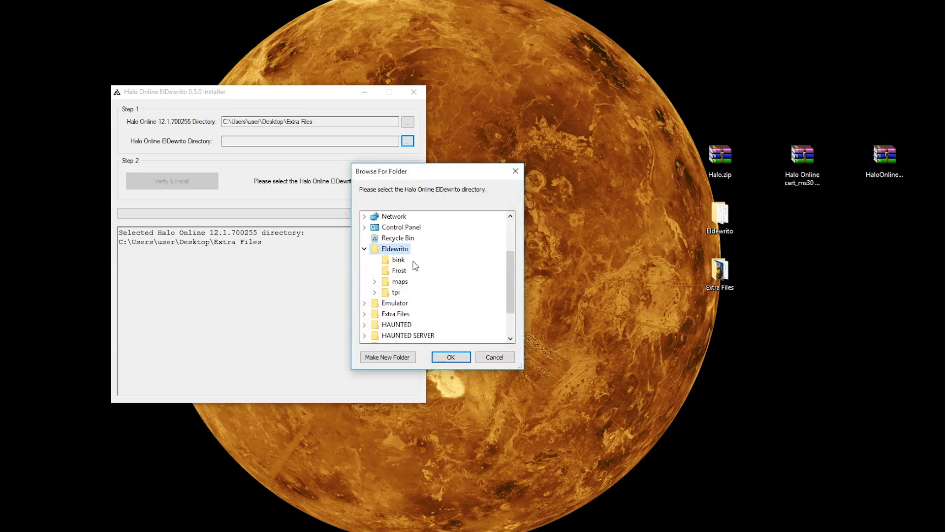
{"action": "left_click", "coordinate": [451, 358]}
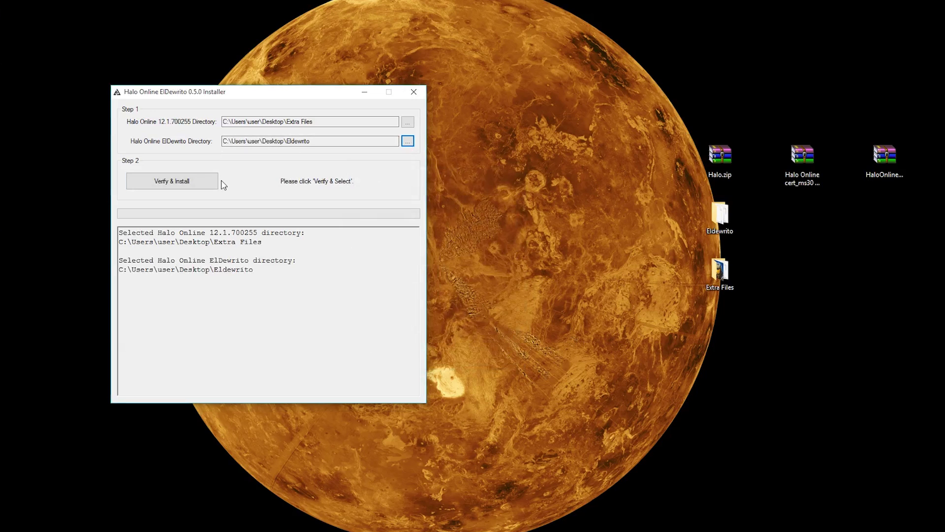
Step: Run Verify & Install to check the game files and install ElDewrito 0.5.0 into Eldewrito
{"action": "left_click", "coordinate": [203, 183]}
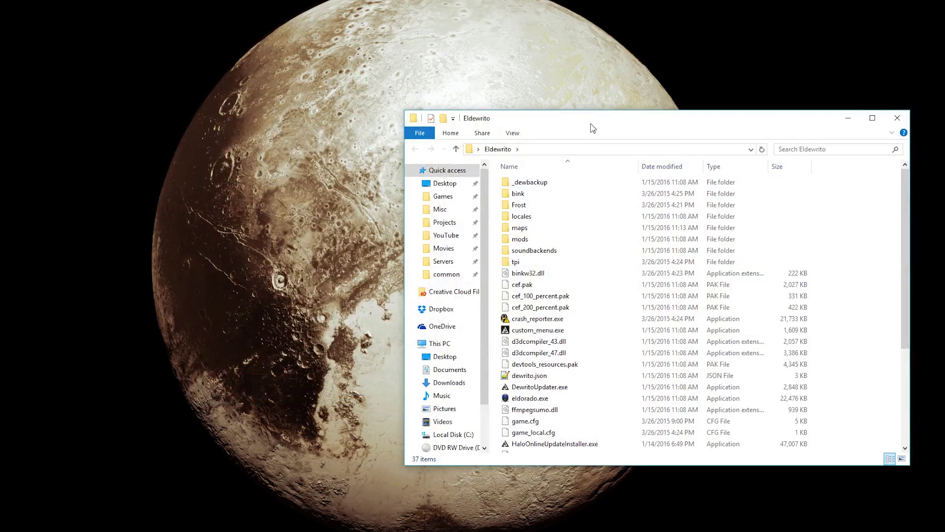
{"action": "left_click_drag", "start_coordinate": [581, 120], "coordinate": [308, 90]}
{"action": "scroll", "coordinate": [392, 215], "scroll_direction": "down", "scroll_amount": 3}
{"action": "scroll", "coordinate": [392, 215], "scroll_direction": "up", "scroll_amount": 3}
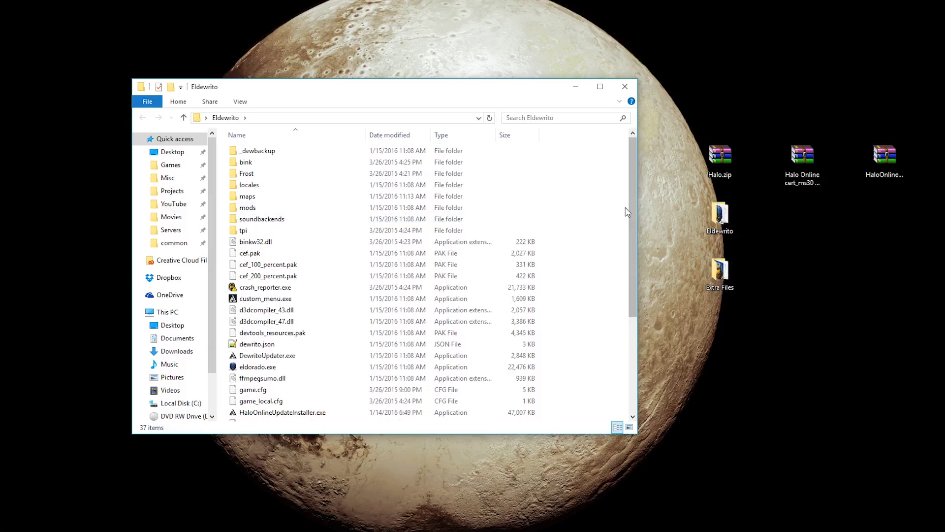
{"action": "scroll", "coordinate": [608, 217], "scroll_direction": "down", "scroll_amount": 1}
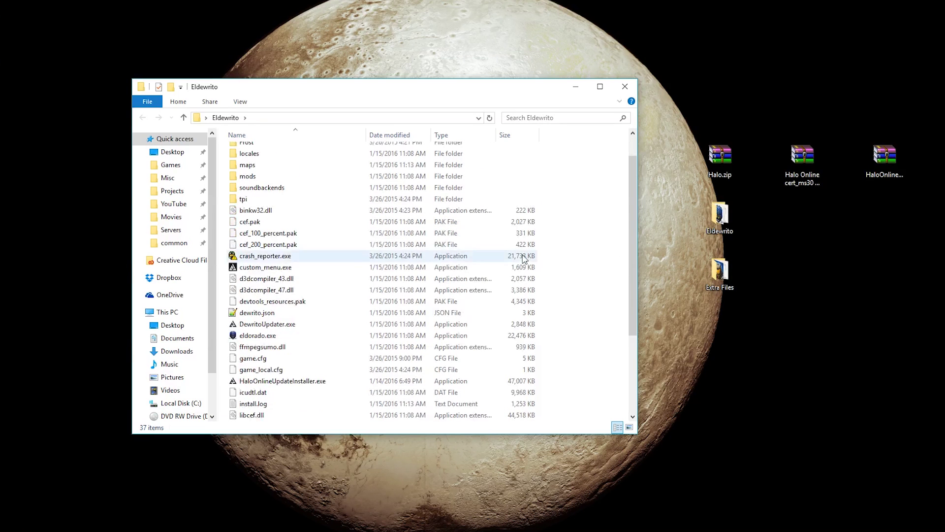
{"action": "left_click", "coordinate": [408, 324]}
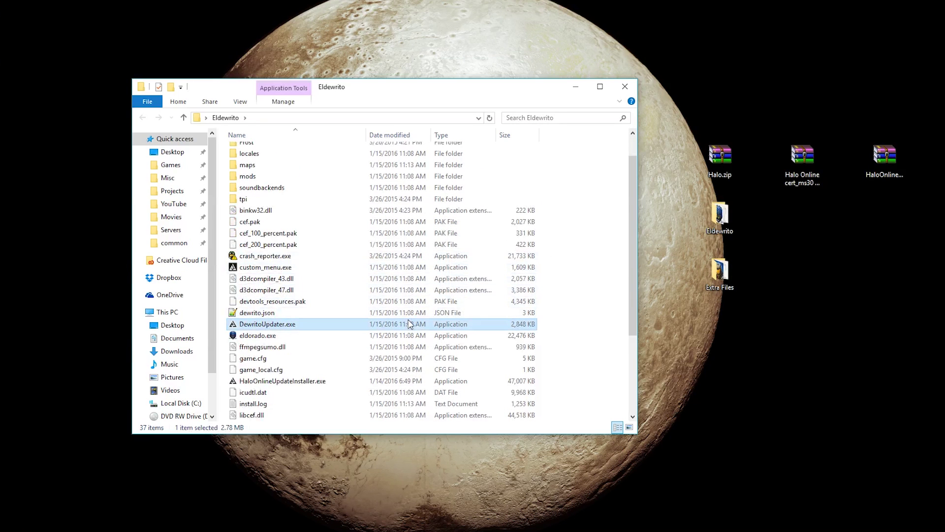
Step: Launch DewritoUpdater.exe and confirm the launcher shows 0.5.0.0 as current and latest version
{"action": "double_click", "coordinate": [408, 322]}
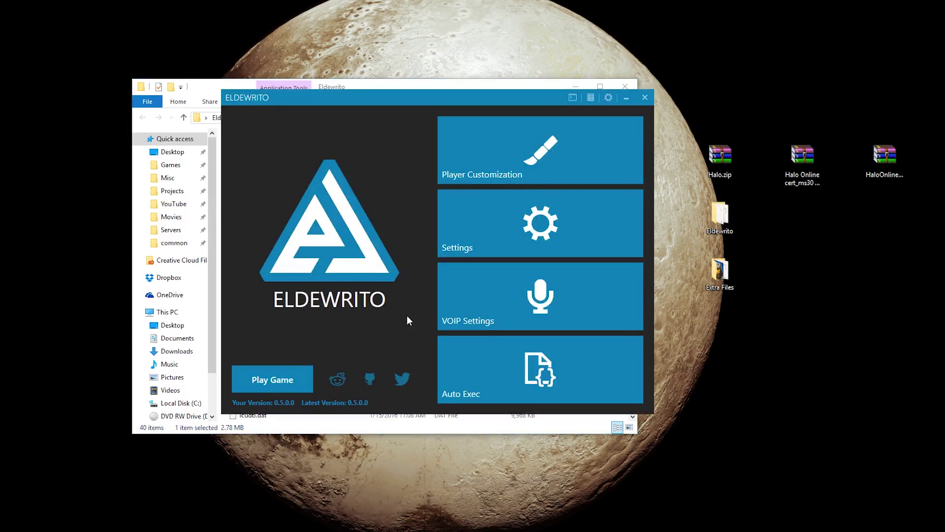
{"action": "left_click", "coordinate": [297, 366]}
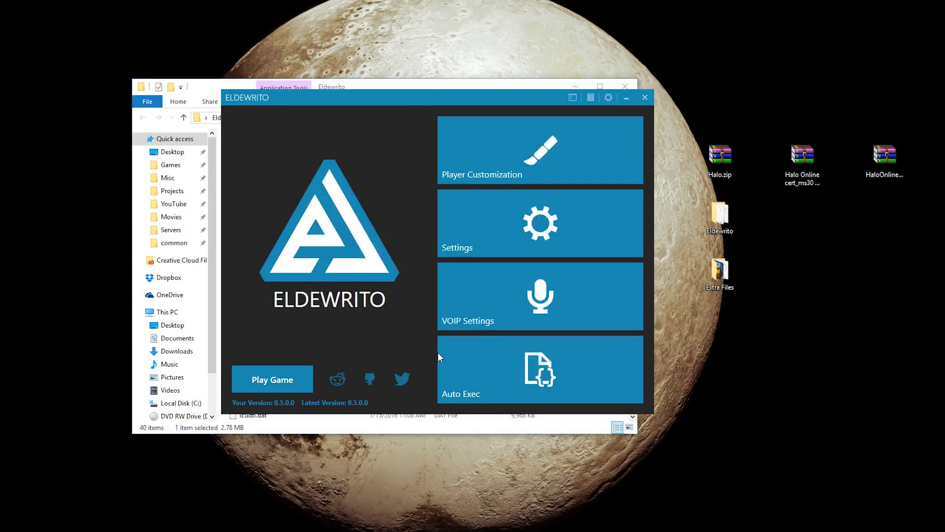